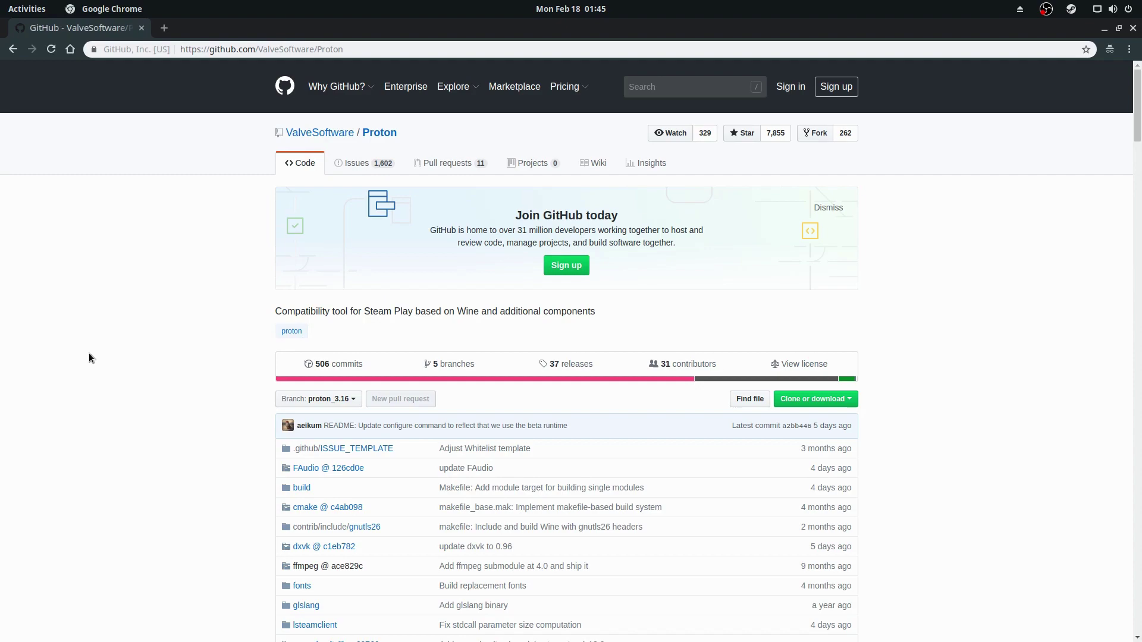
# Scroll the ValveSoftware/Proton repository page down past its header
pyautogui.scroll(-4, 23, 368)
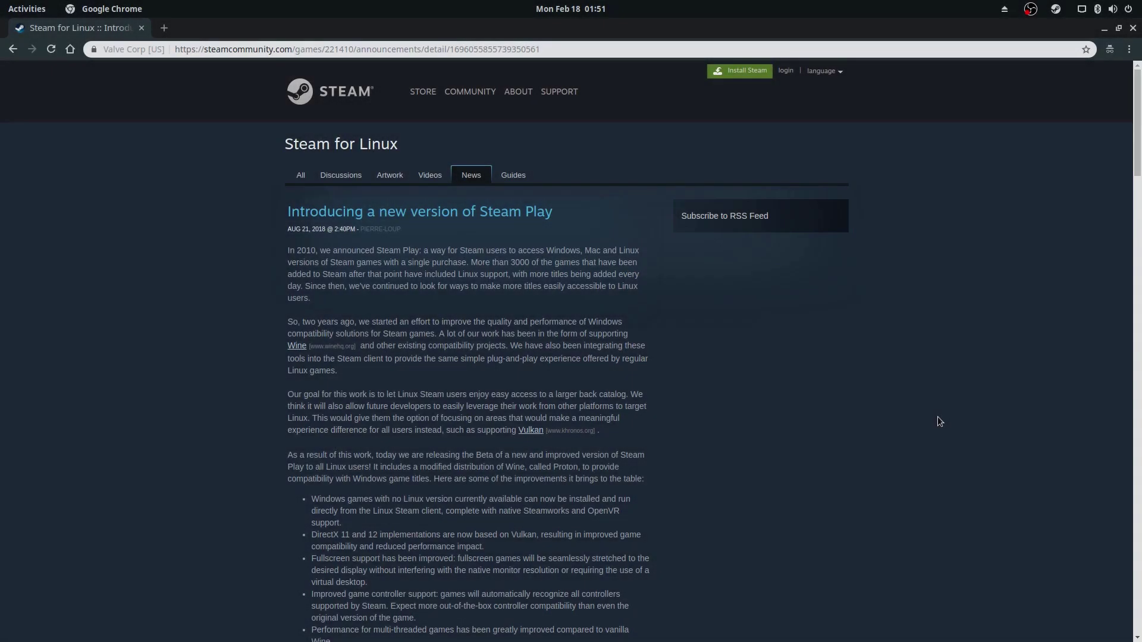
# Scroll through the Steam Play announcement, highlighting its first two bullet points
pyautogui.scroll(-2, 976, 416)
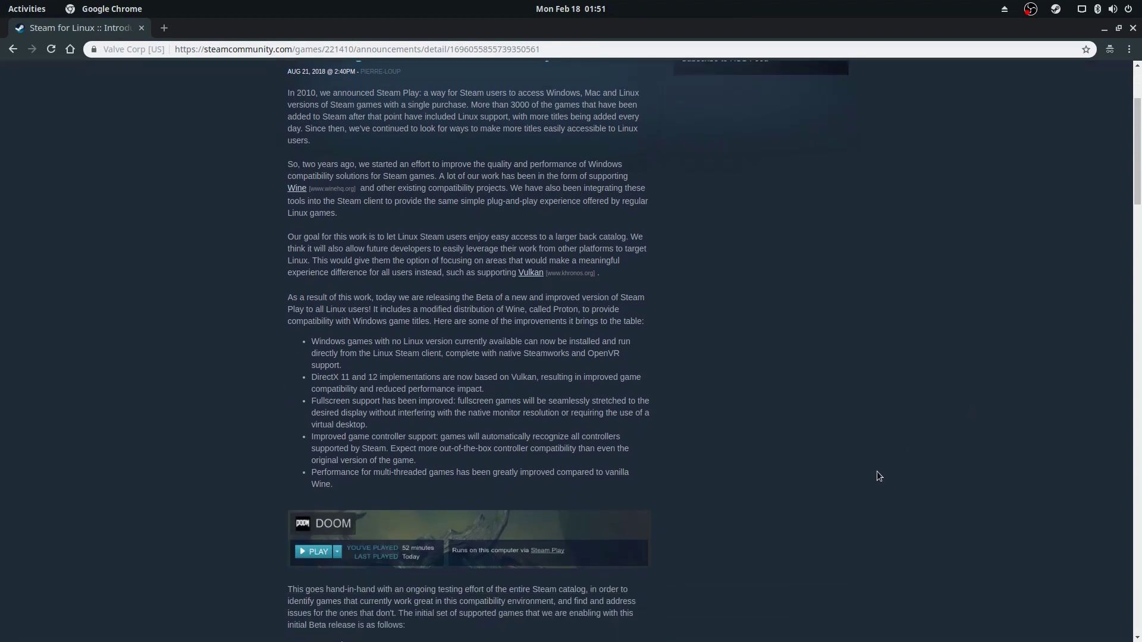
pyautogui.moveTo(311, 339); pyautogui.dragTo(415, 487)
pyautogui.scroll(-3, 357, 487)
pyautogui.click(159, 418)
pyautogui.scroll(-4, 160, 420)
pyautogui.scroll(-3, 160, 416)
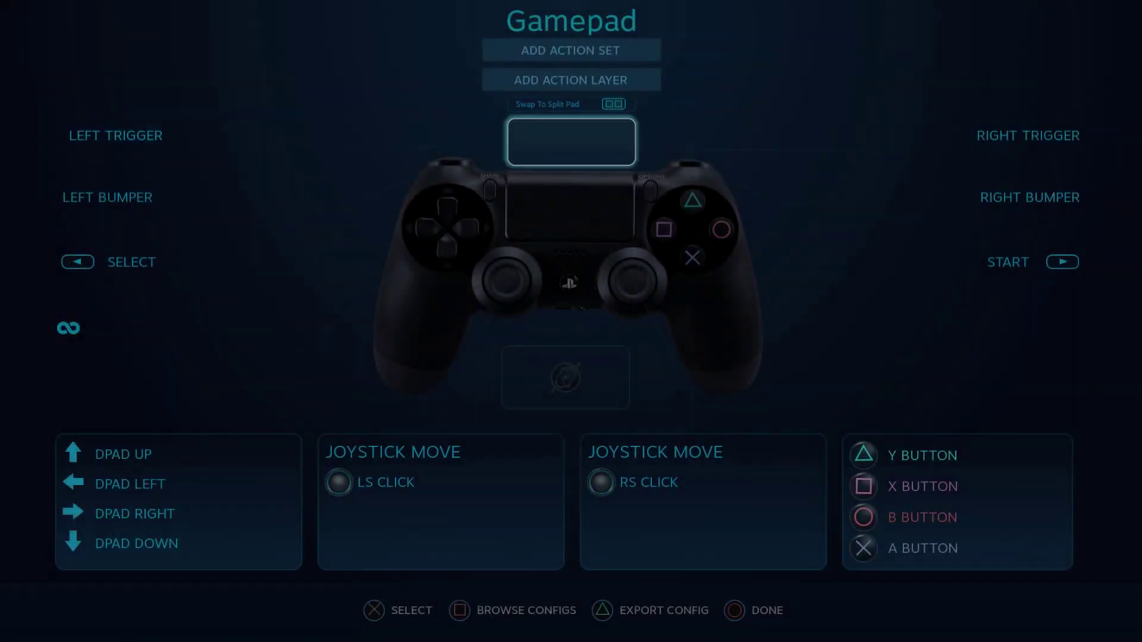
# Set the gyro input style to None and browse the mode shift button choices to Y Button
pyautogui.press('Down')
pyautogui.press('Return')
pyautogui.press('Up')
pyautogui.press('Escape')
pyautogui.press('Right')
pyautogui.press('Return')
pyautogui.press('Down')
pyautogui.press('Down')
pyautogui.press('Down')
pyautogui.press('Down')
pyautogui.press('Down')
pyautogui.press('Down')
pyautogui.press('Down')
pyautogui.press('Down')
pyautogui.press('Down')
pyautogui.press('Down')
pyautogui.press('Down')
pyautogui.press('Down')
pyautogui.press('Escape')
pyautogui.press('Escape')
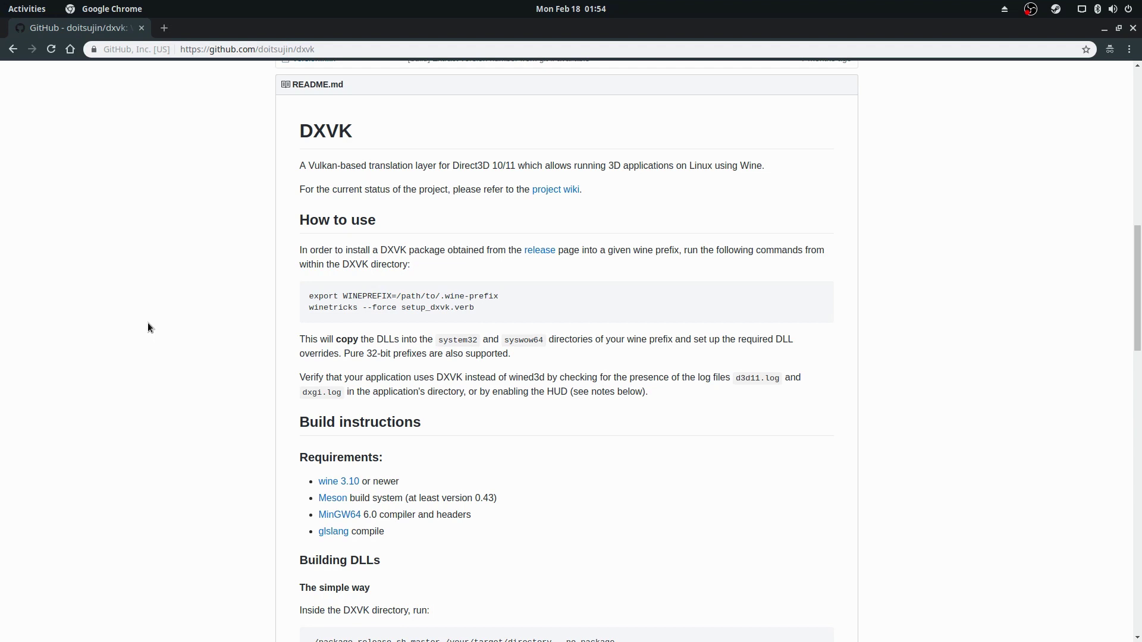
pyautogui.scroll(-6, 148, 322)
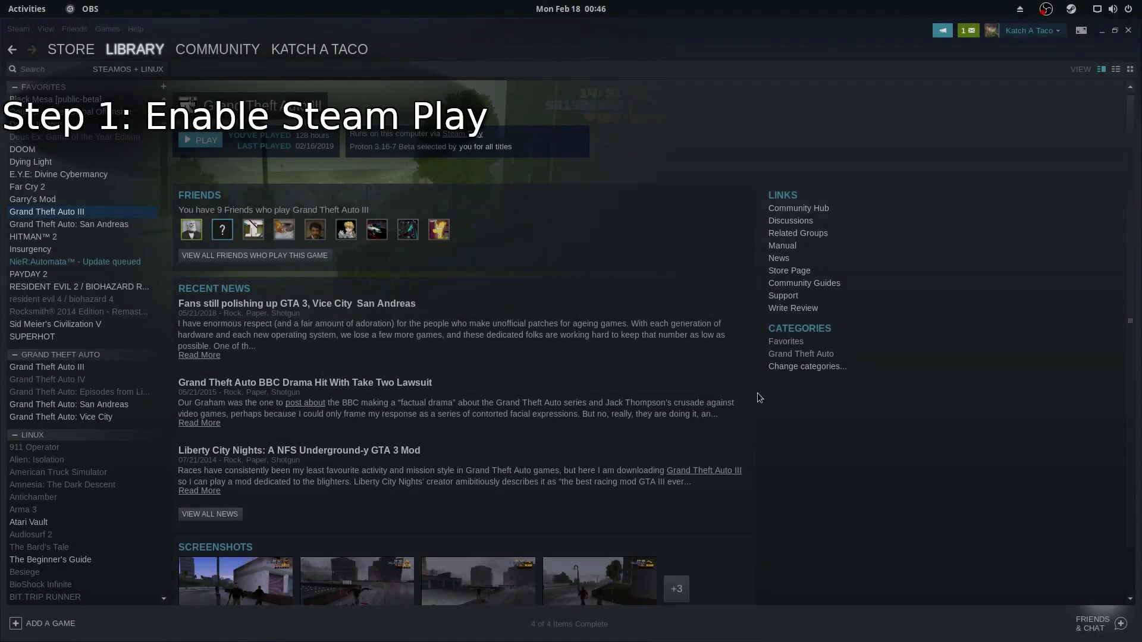
# Enable Steam Play for supported and all other titles with Proton 3.16-7 Beta
pyautogui.click(23, 30)
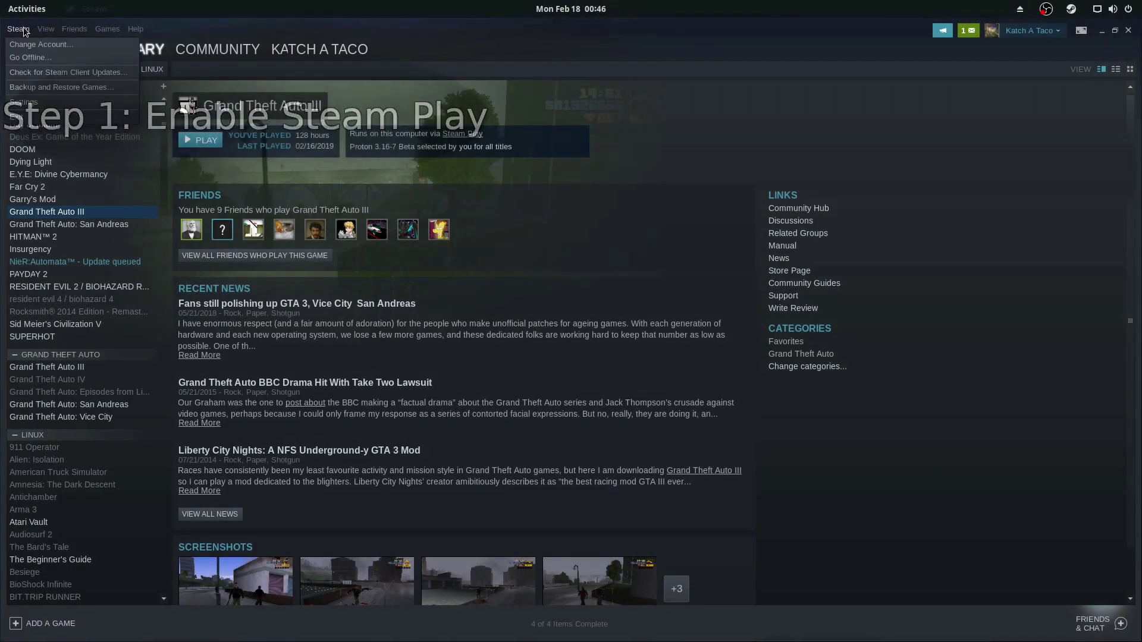
pyautogui.click(28, 102)
pyautogui.moveTo(955, 153); pyautogui.dragTo(580, 149)
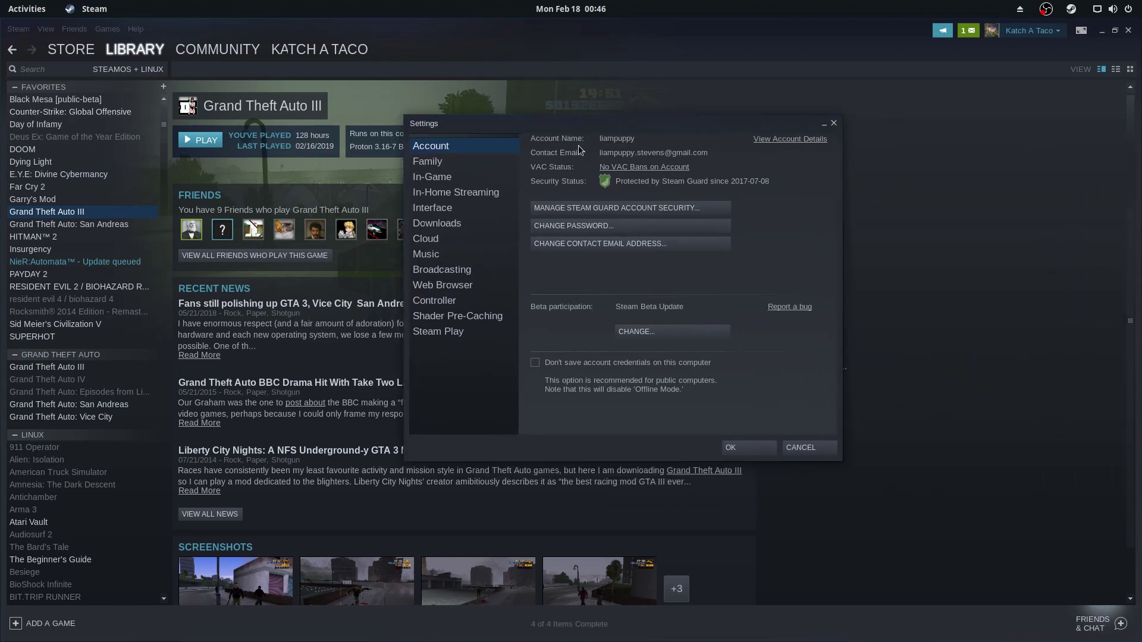
pyautogui.click(447, 337)
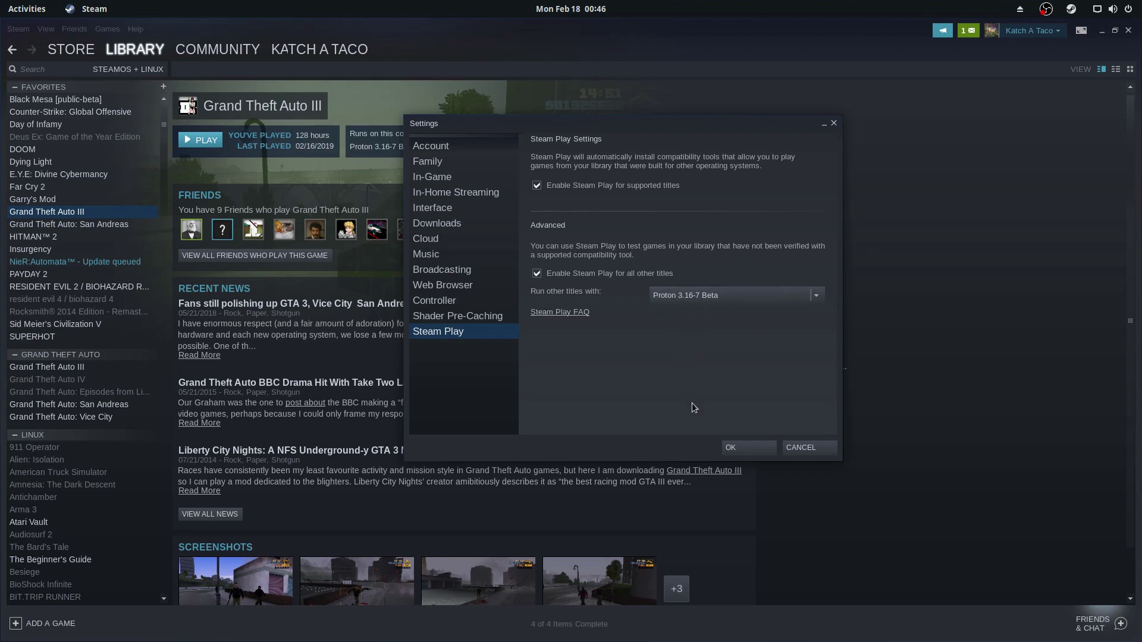
pyautogui.click(752, 452)
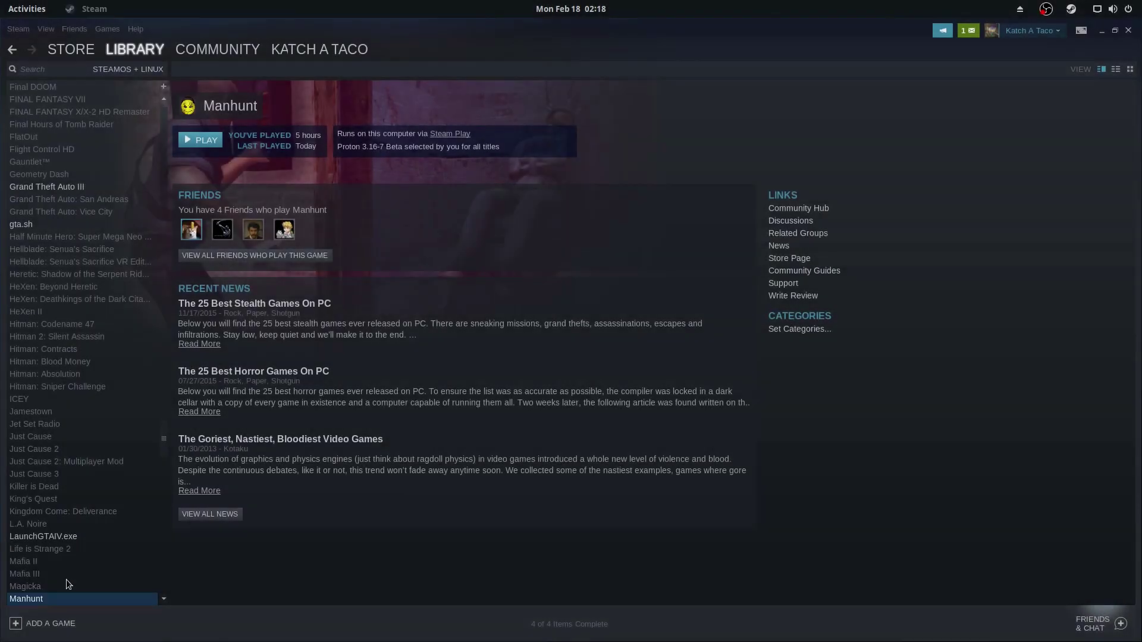
# Add deusex.exe from /media/windows-games/Deus Ex GOTY/System as a non-Steam game, forcing Steam Play
pyautogui.click(66, 579)
pyautogui.click(557, 419)
pyautogui.doubleClick(429, 327)
pyautogui.doubleClick(430, 331)
pyautogui.doubleClick(436, 309)
pyautogui.doubleClick(433, 343)
pyautogui.click(517, 414)
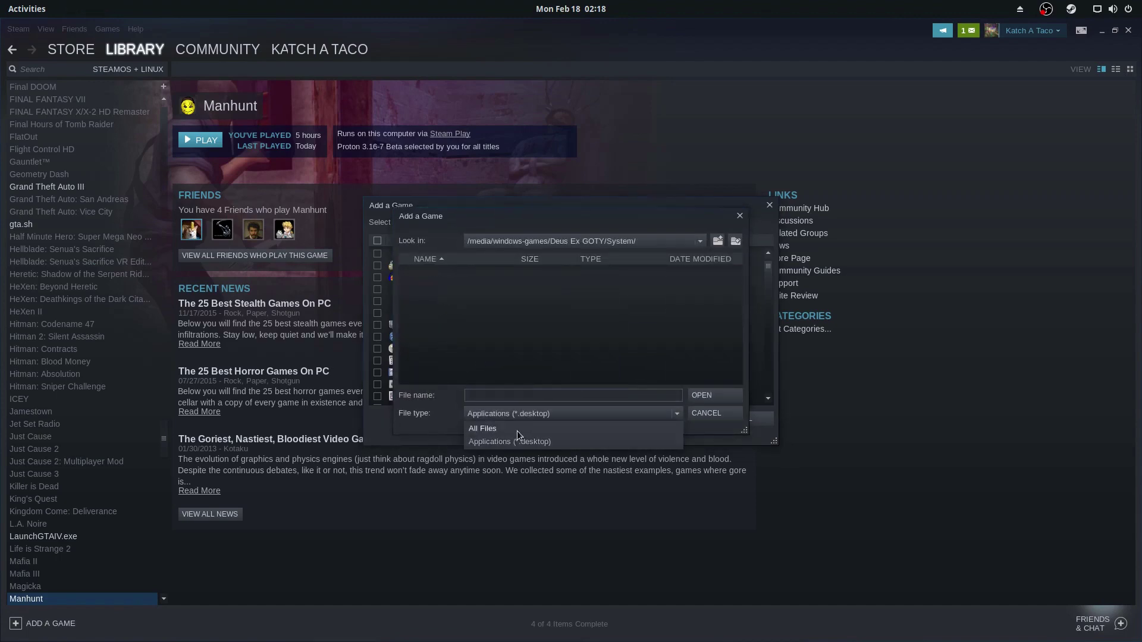
pyautogui.click(518, 429)
pyautogui.doubleClick(446, 331)
pyautogui.click(649, 419)
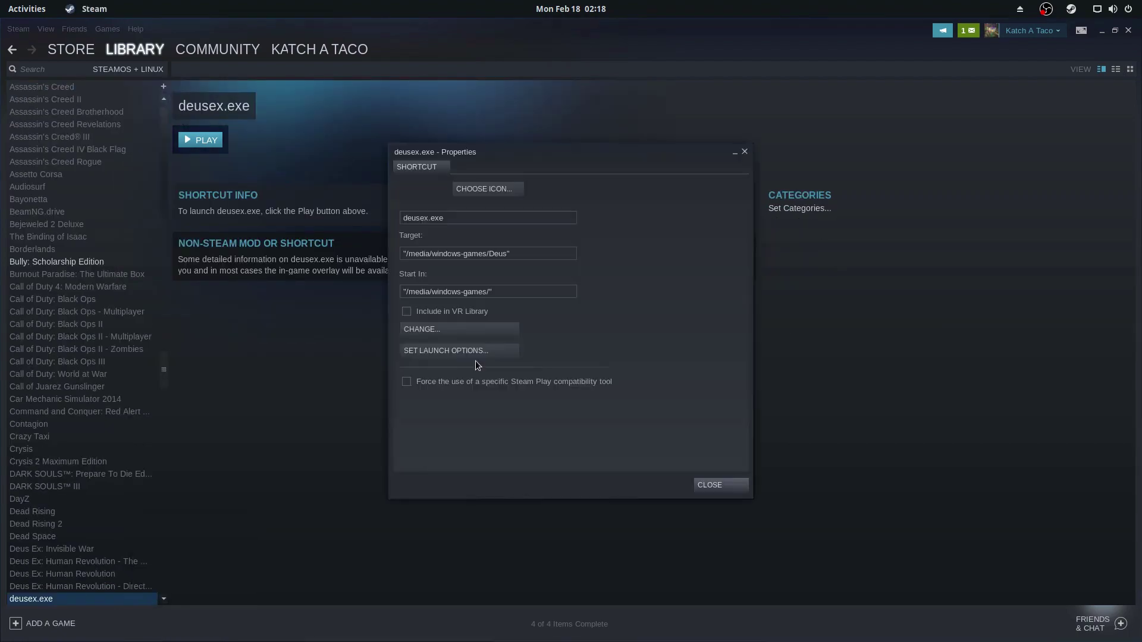
pyautogui.click(479, 378)
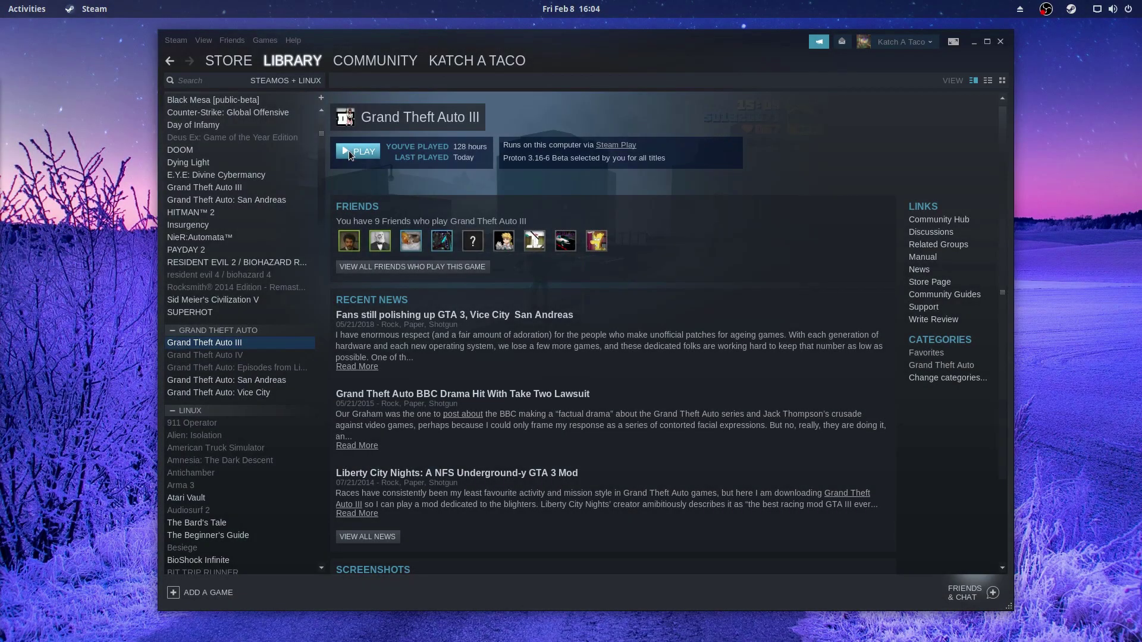
# Launch Grand Theft Auto III through Proton and start a new game from its menu
pyautogui.click(349, 151)
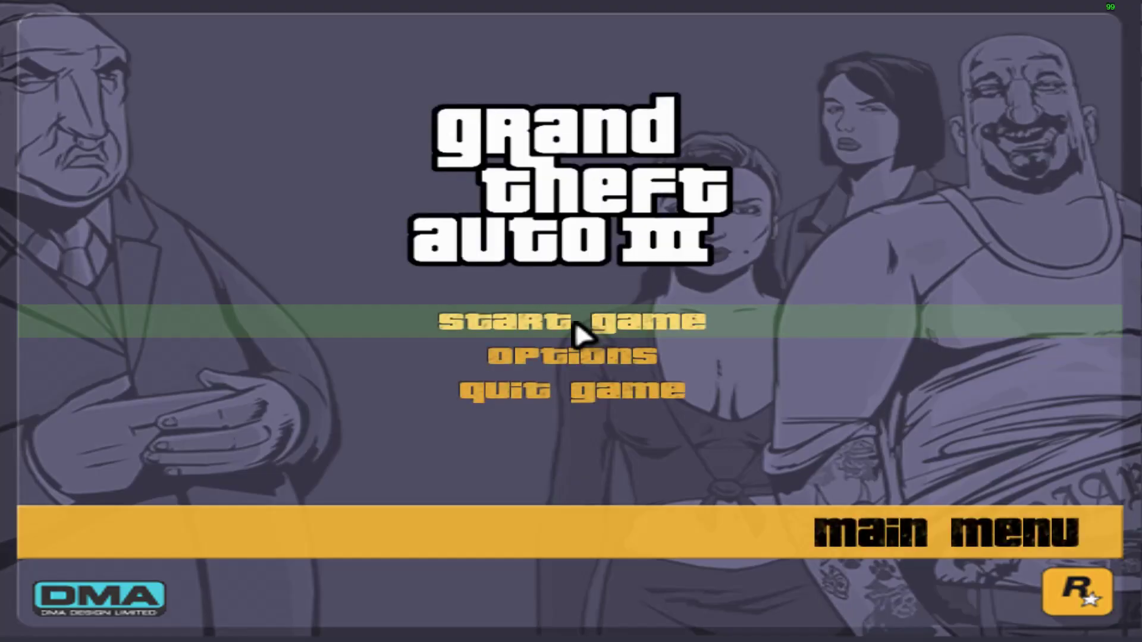
pyautogui.click(576, 320)
pyautogui.press('Return')
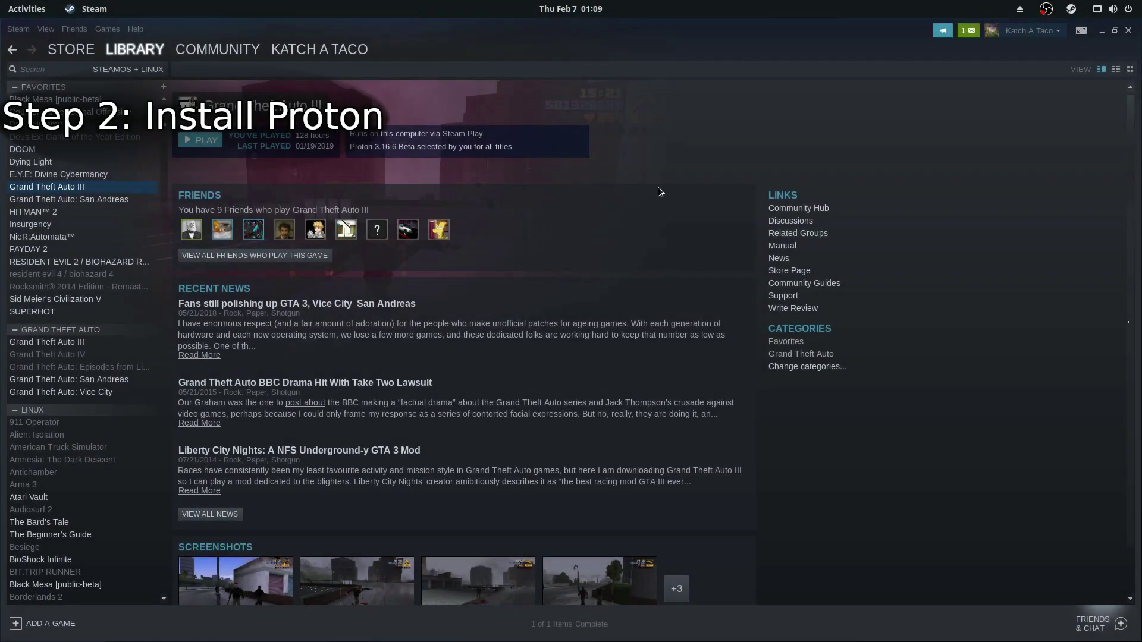
# Filter the library to Tools and select the Proton 3.16 Beta entry
pyautogui.moveTo(131, 39)
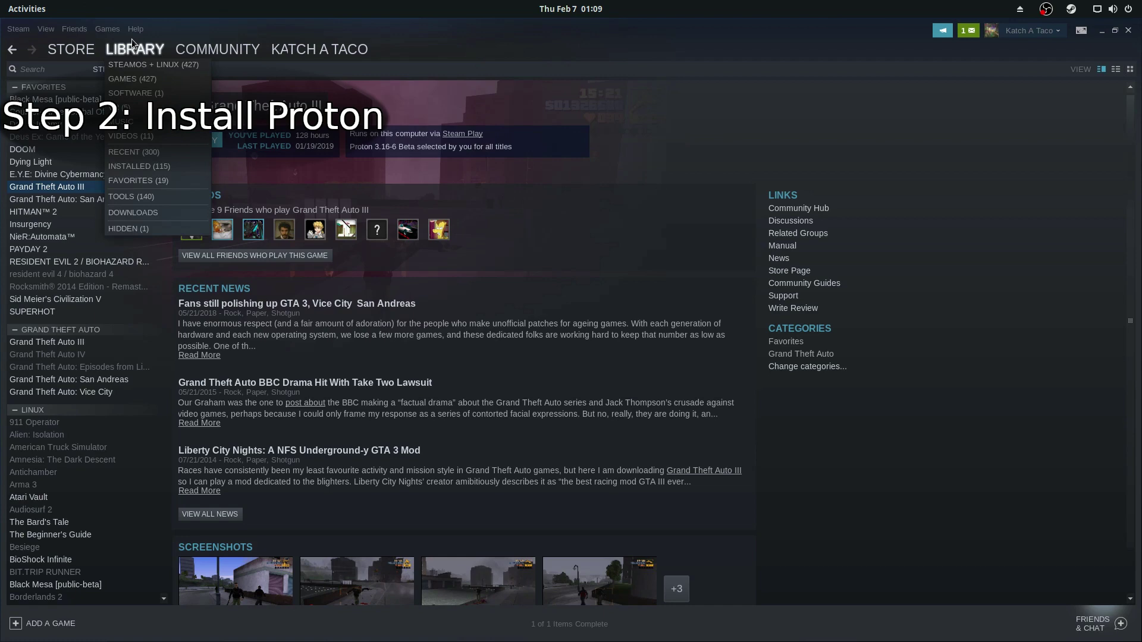
pyautogui.click(165, 198)
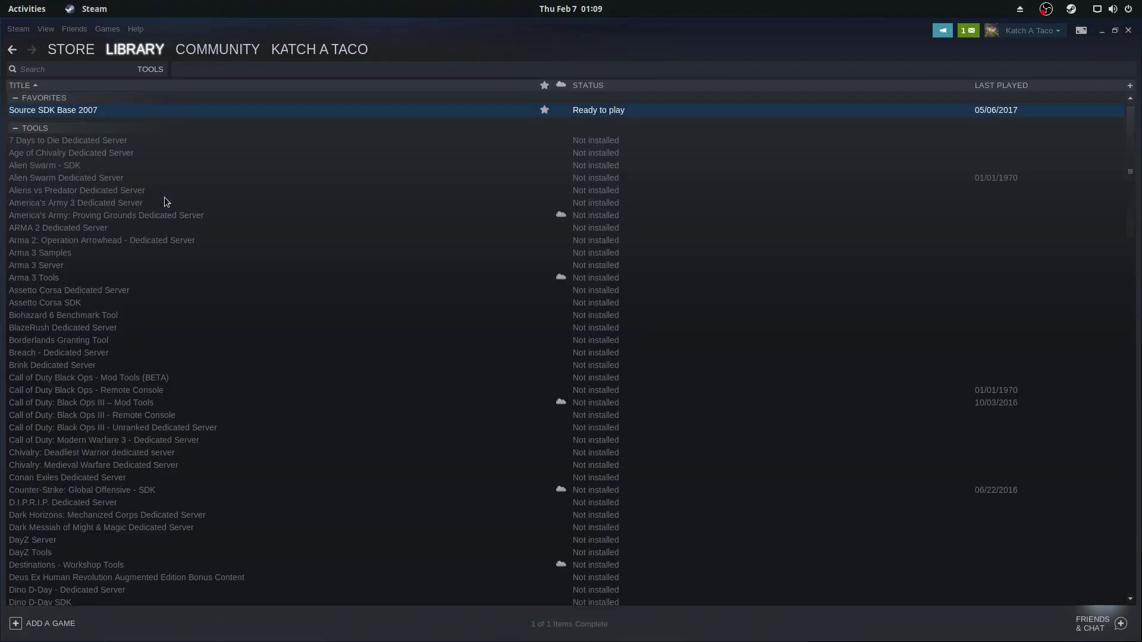
pyautogui.scroll(-15, 262, 313)
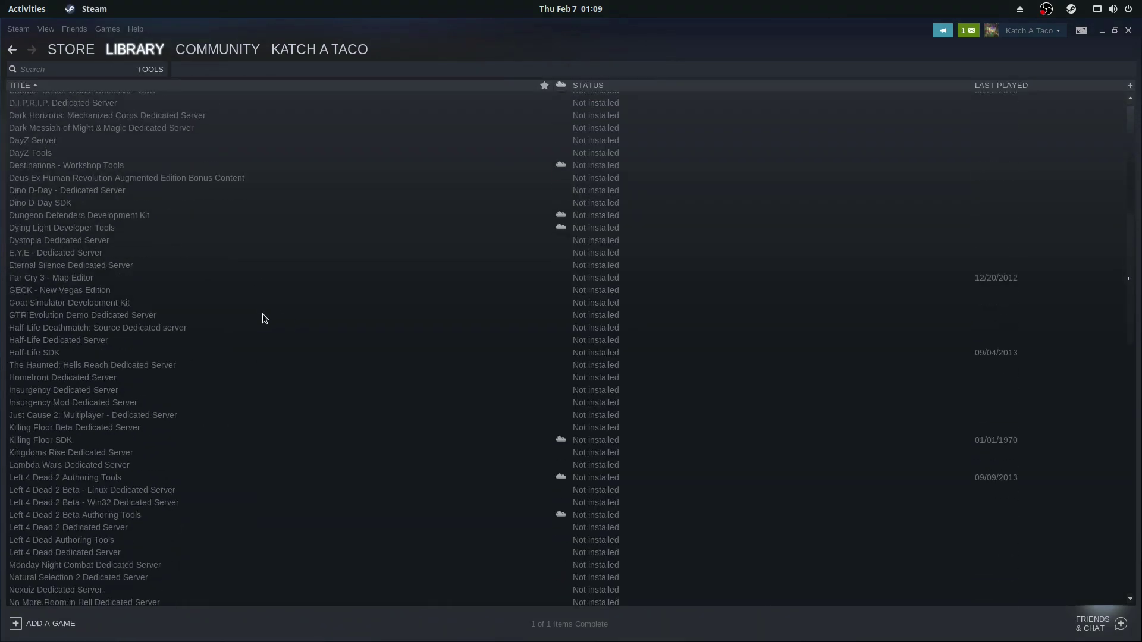
pyautogui.scroll(-3, 262, 313)
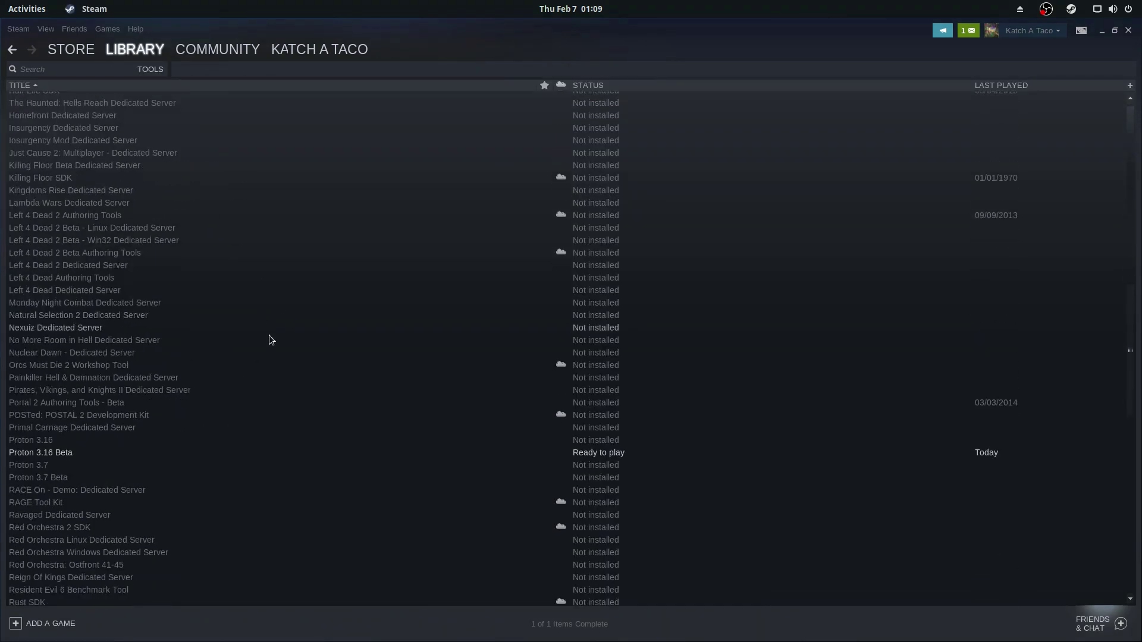
pyautogui.click(60, 456)
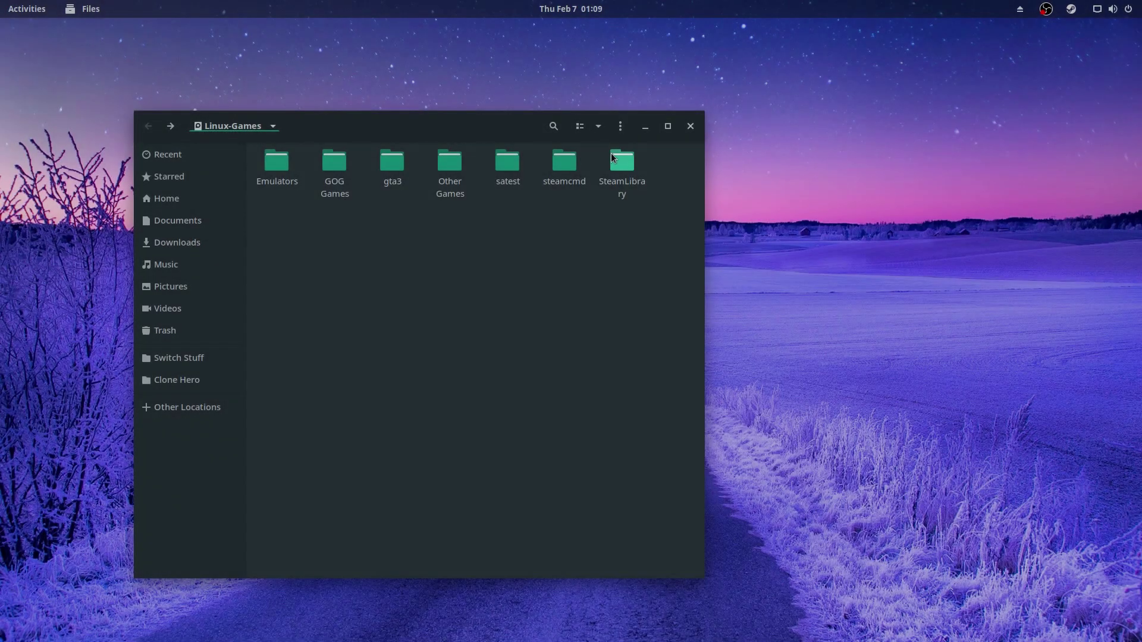
# Navigate SteamLibrary > steamapps > common into the Proton 3.16 Beta folder
pyautogui.doubleClick(618, 164)
pyautogui.doubleClick(294, 159)
pyautogui.doubleClick(293, 156)
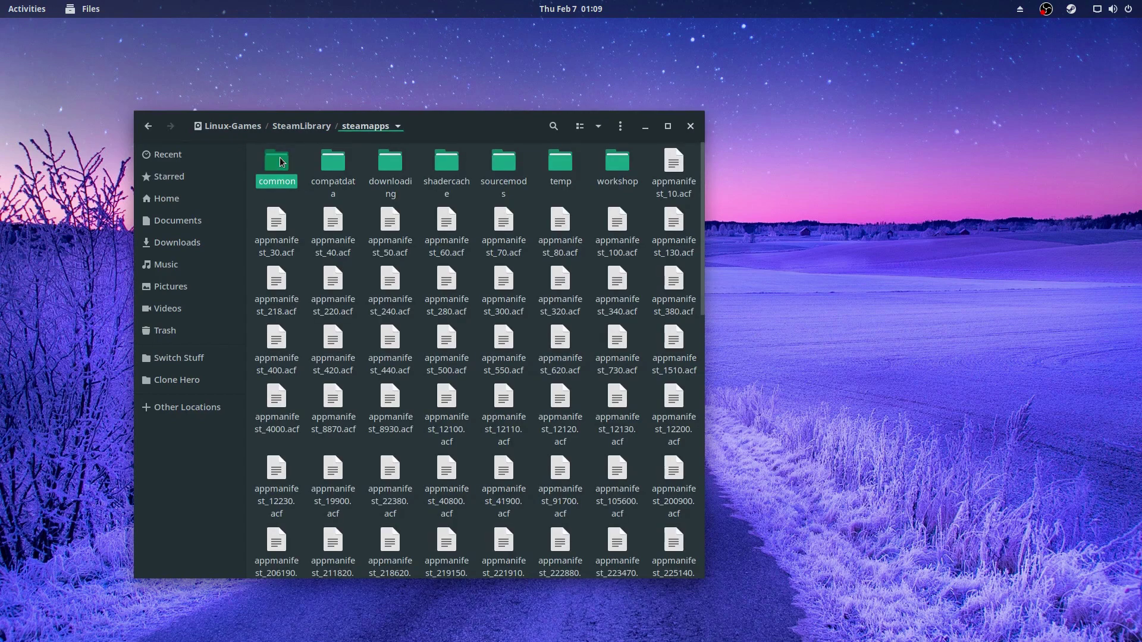
pyautogui.scroll(-3, 315, 315)
pyautogui.scroll(-5, 315, 315)
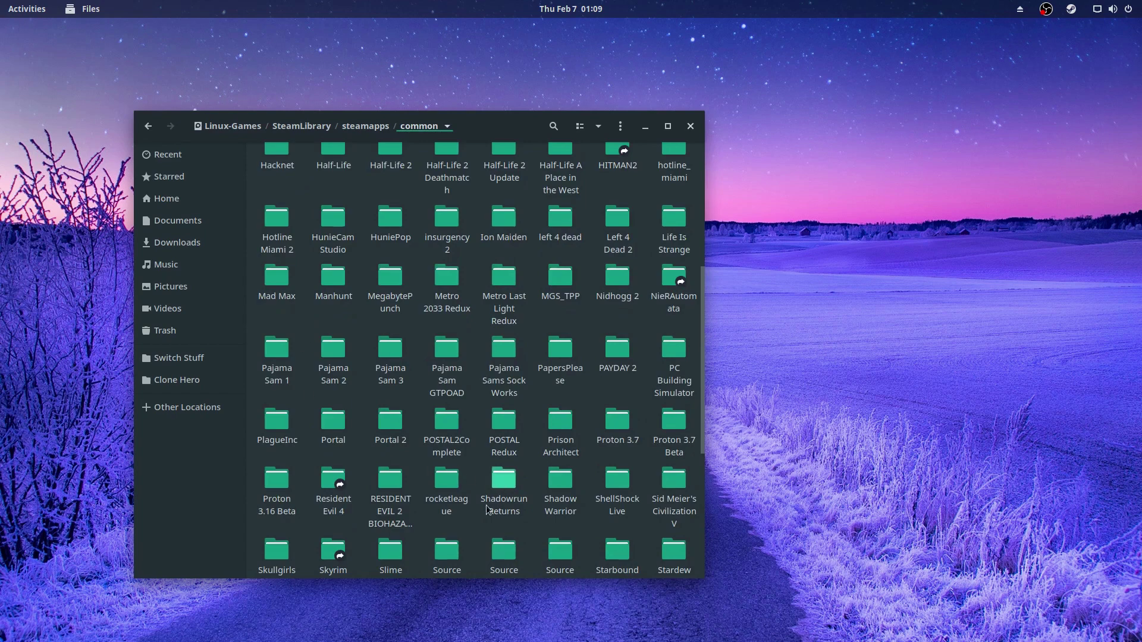
pyautogui.doubleClick(271, 484)
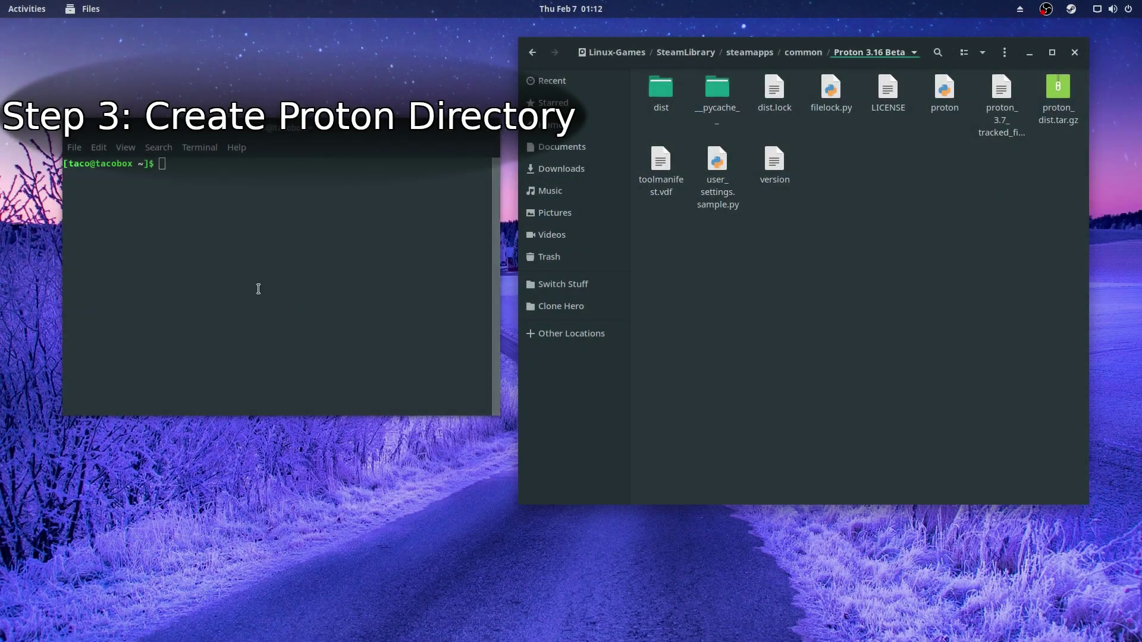
# Create the ~/proton and ~/proton/proton1 folders with mkdir
pyautogui.click(238, 274)
pyautogui.write('mkdir ')
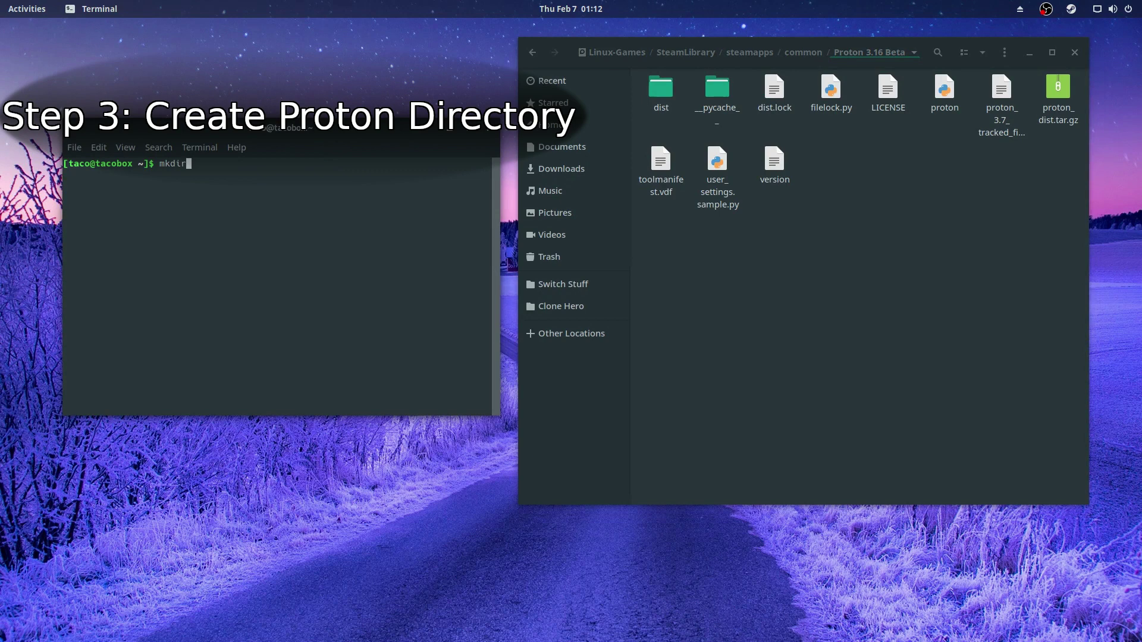
pyautogui.write('~/proton')
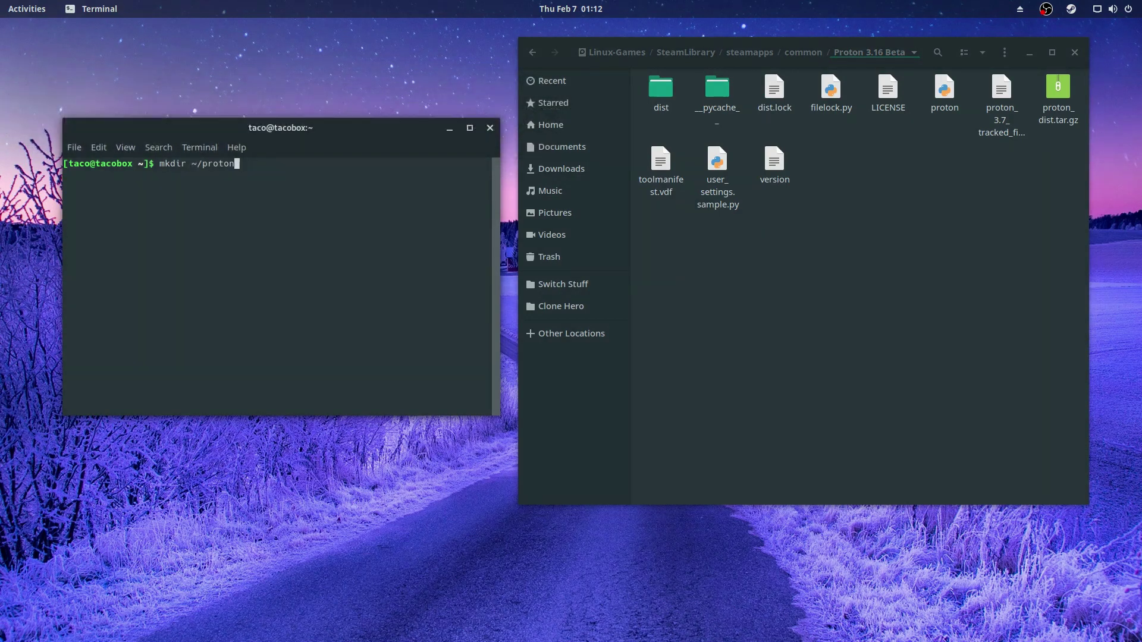
pyautogui.press('Return')
pyautogui.press('Up')
pyautogui.write('/proton1')
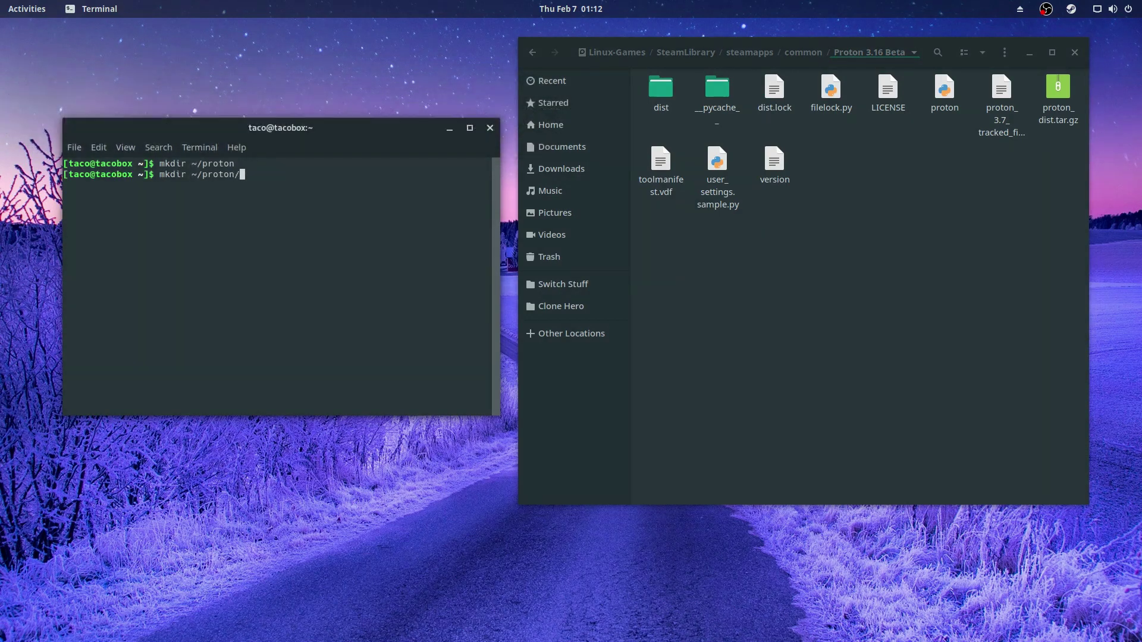
pyautogui.press('Return')
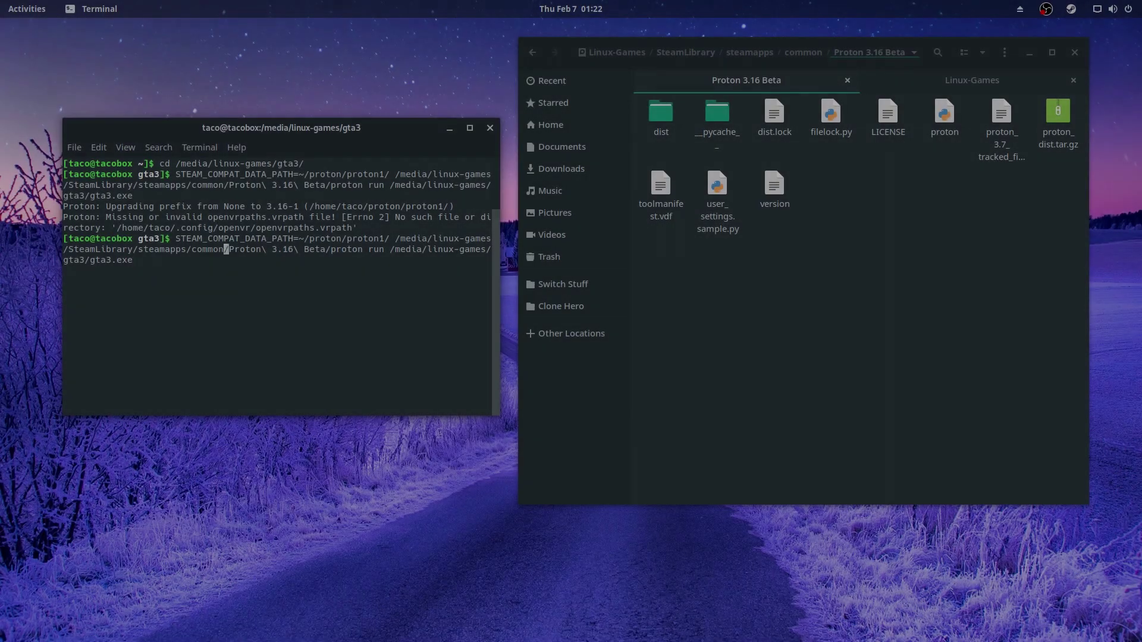
# Rerun the game command using a proton2 prefix instead of proton1
pyautogui.press('Left')
pyautogui.press('Left')
pyautogui.press('Left')
pyautogui.press('Left')
pyautogui.press('Left')
pyautogui.press('Left')
pyautogui.press('Left')
pyautogui.press('Left')
pyautogui.press('Left')
pyautogui.press('Left')
pyautogui.press('Left')
pyautogui.press('Left')
pyautogui.press('Left')
pyautogui.press('Left')
pyautogui.press('Left')
pyautogui.press('Left')
pyautogui.press('Left')
pyautogui.press('BackSpace')
pyautogui.write('2')
pyautogui.press('Return')
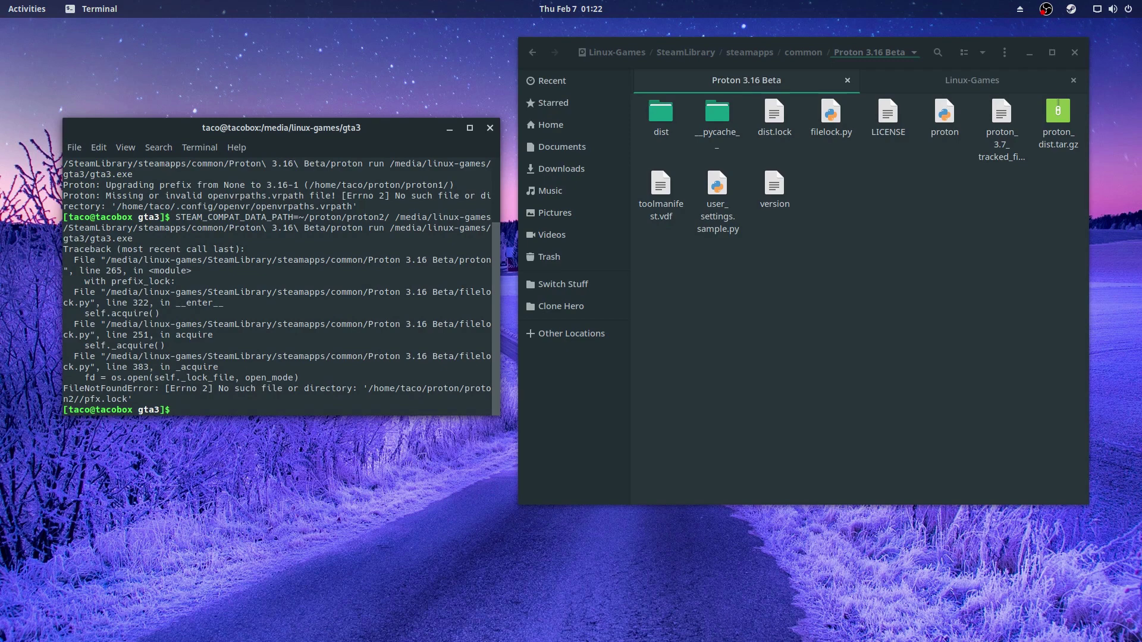
pyautogui.click(691, 409)
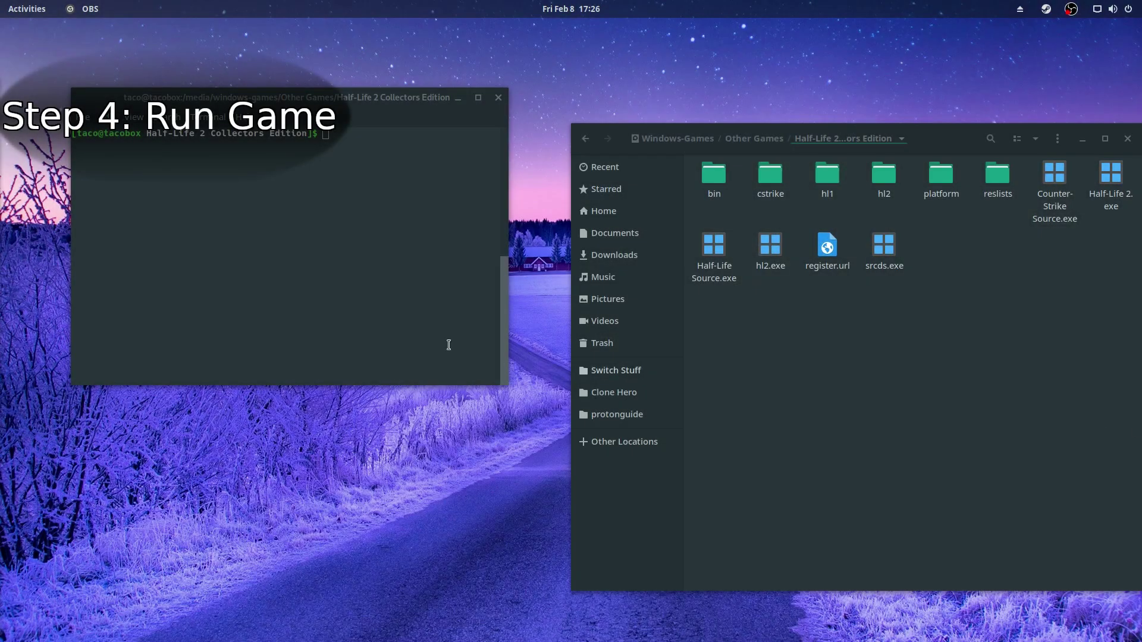
pyautogui.click(269, 302)
# Start the command with STEAM_COMPAT_DATA_PATH=~/proton/proton1/ and the Proton 3.16 Beta folder path
pyautogui.write('STEAM')
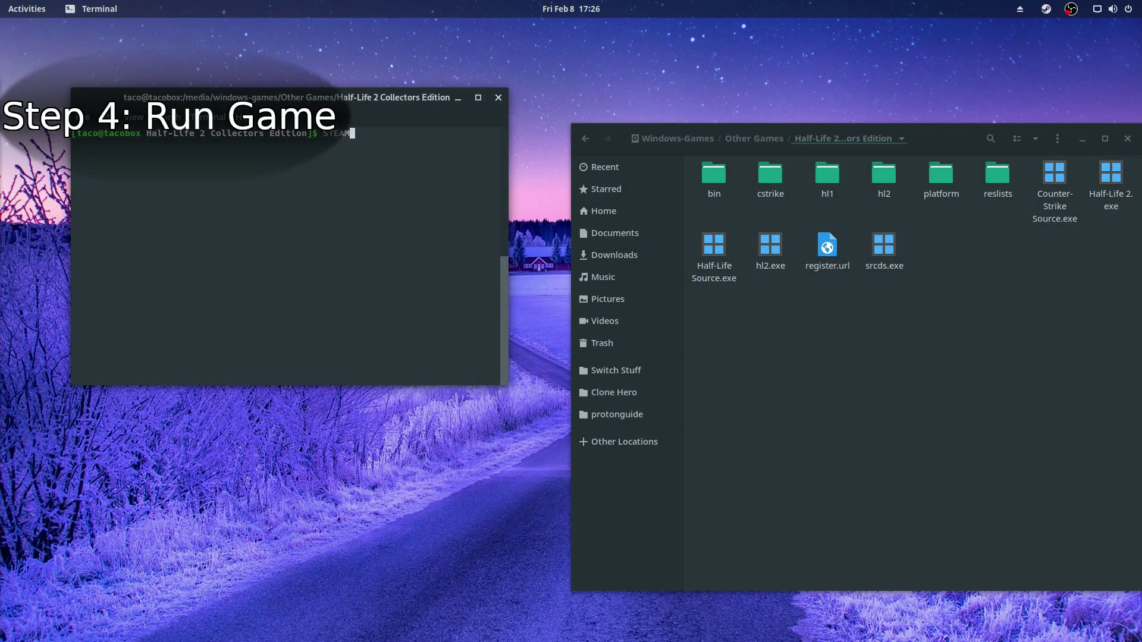
pyautogui.write('_COMPAT_DATA')
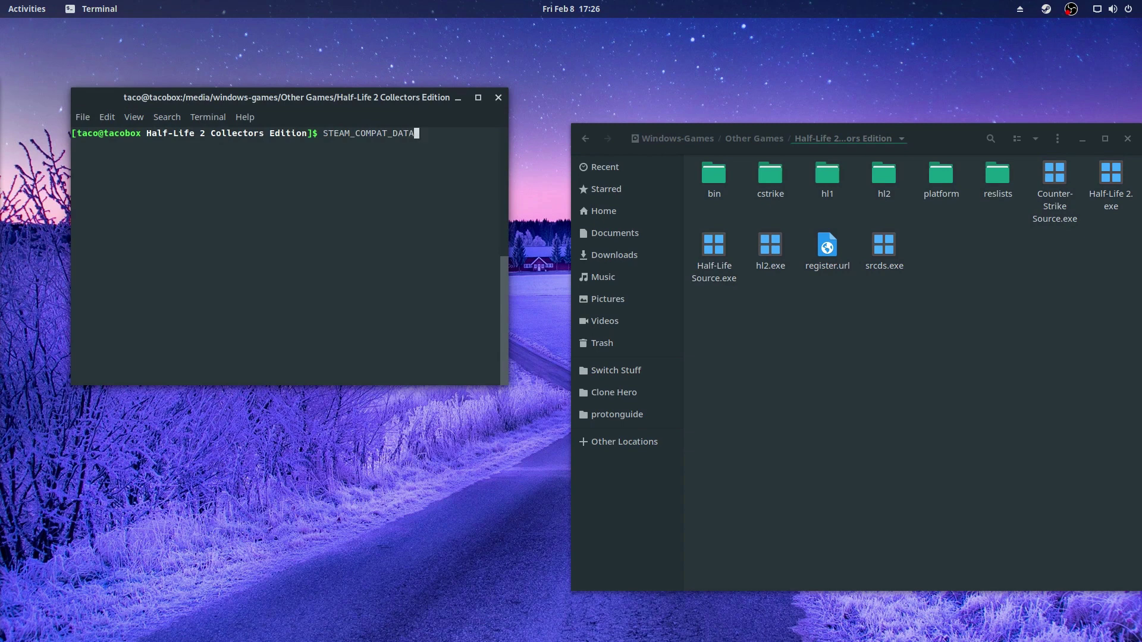
pyautogui.write('_PATH=~/proton/proton1')
pyautogui.write('/ /media/linux-games/SteamLibrary/steamapps/common/pro')
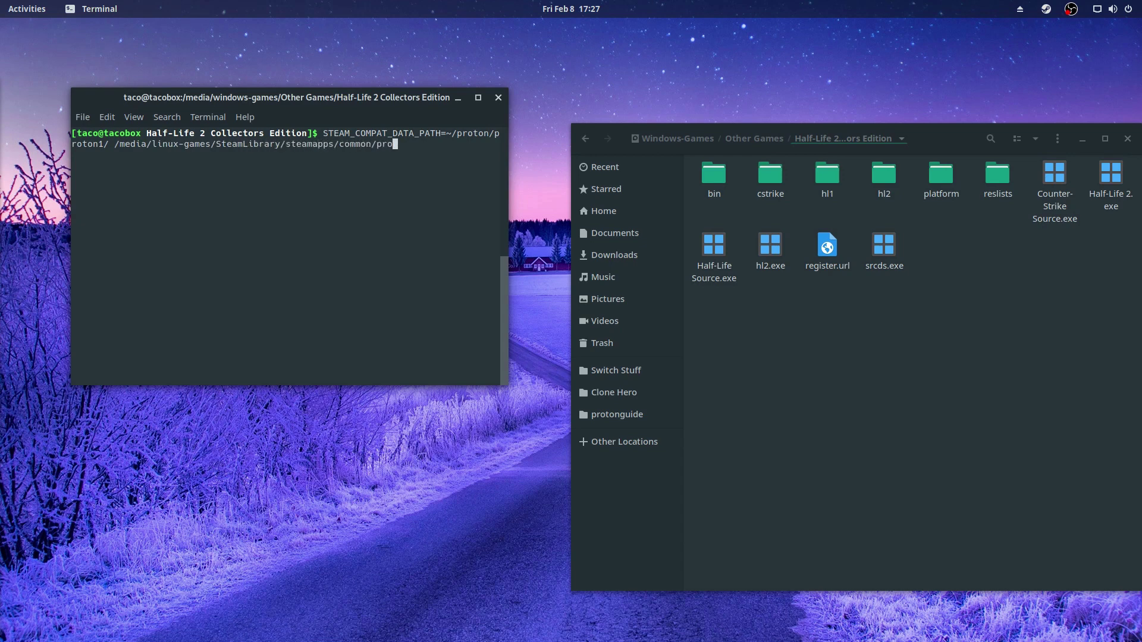
pyautogui.press('BackSpace')
pyautogui.press('BackSpace')
pyautogui.press('BackSpace')
pyautogui.write('Pro')
pyautogui.press('Tab')
pyautogui.write('1')
pyautogui.press('Tab')
# Add 'proton run' on Half-Life 2's hl2.exe with -window -steam and launch it
pyautogui.write('proton run /media/windows-')
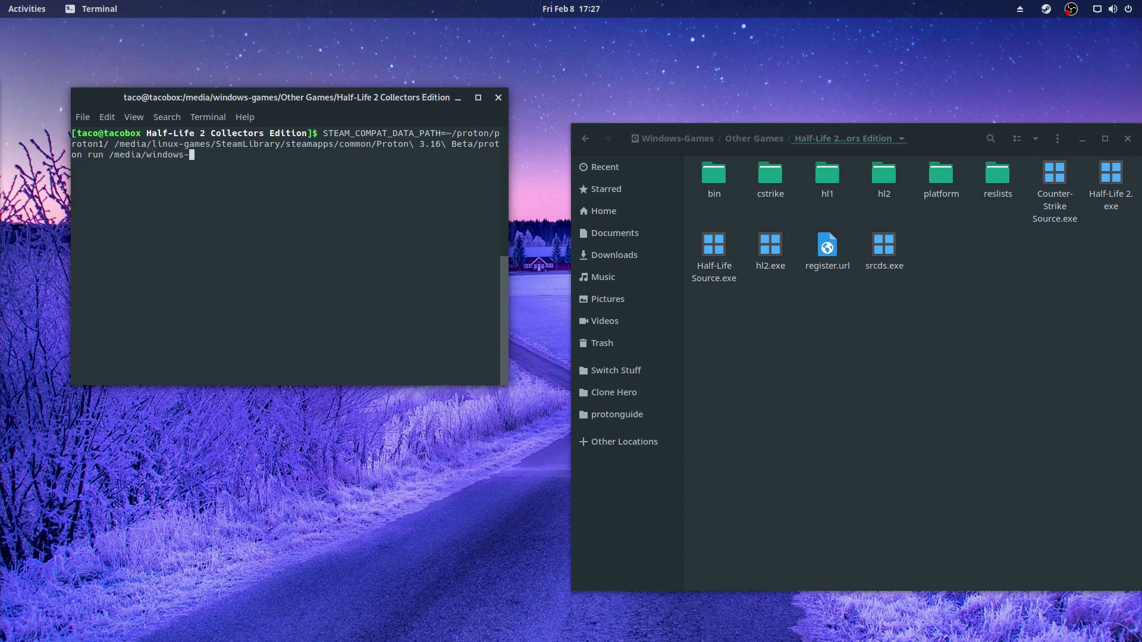
pyautogui.write('games/Oter')
pyautogui.write('her\\ Games')
pyautogui.write('/Half-')
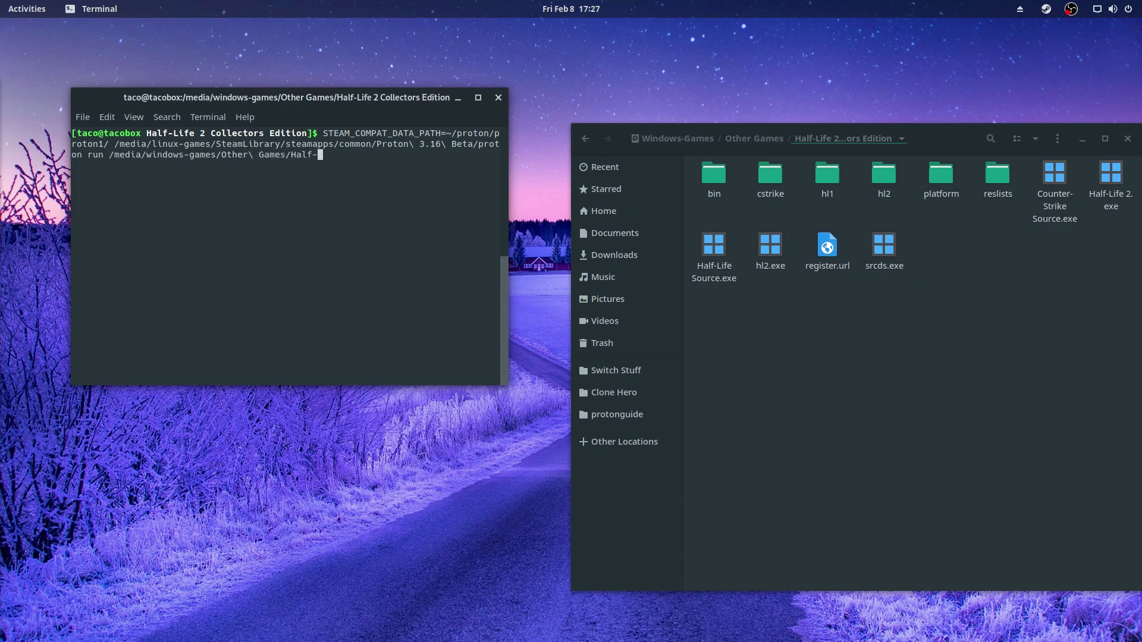
pyautogui.write('Life\\ 2\\')
pyautogui.press('Tab')
pyautogui.write('hl2.exe 0')
pyautogui.press('BackSpace')
pyautogui.write('-window -steam')
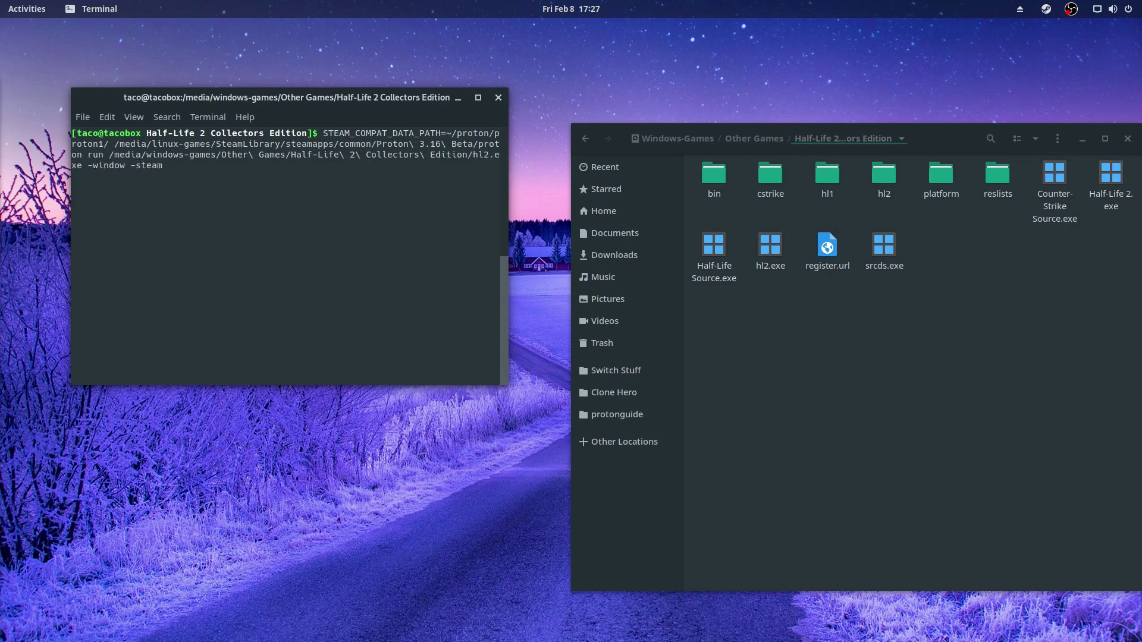
pyautogui.press('Return')
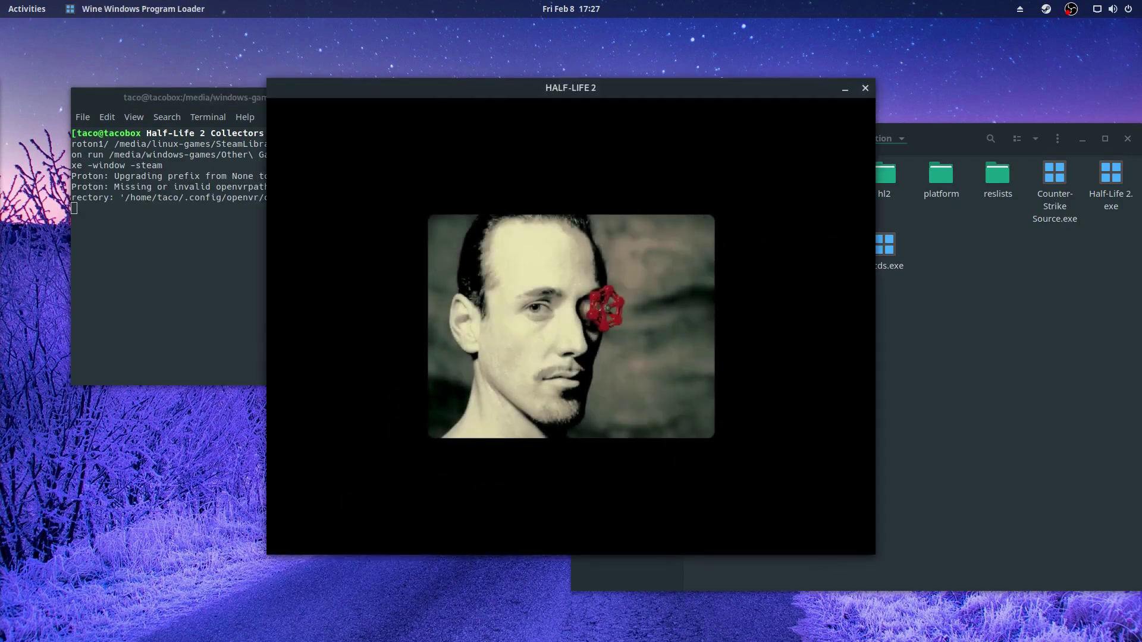
# Minimize Files and place the Half-Life 2 window to the right of the terminal
pyautogui.click(1083, 139)
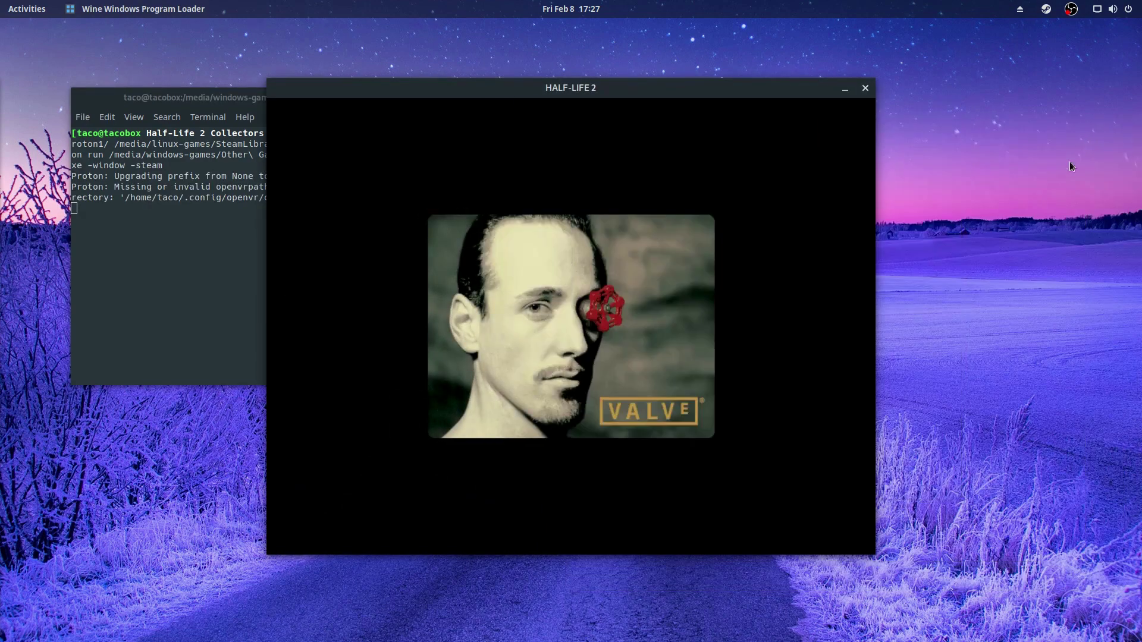
pyautogui.moveTo(552, 91); pyautogui.dragTo(788, 85)
pyautogui.moveTo(401, 101); pyautogui.dragTo(361, 124)
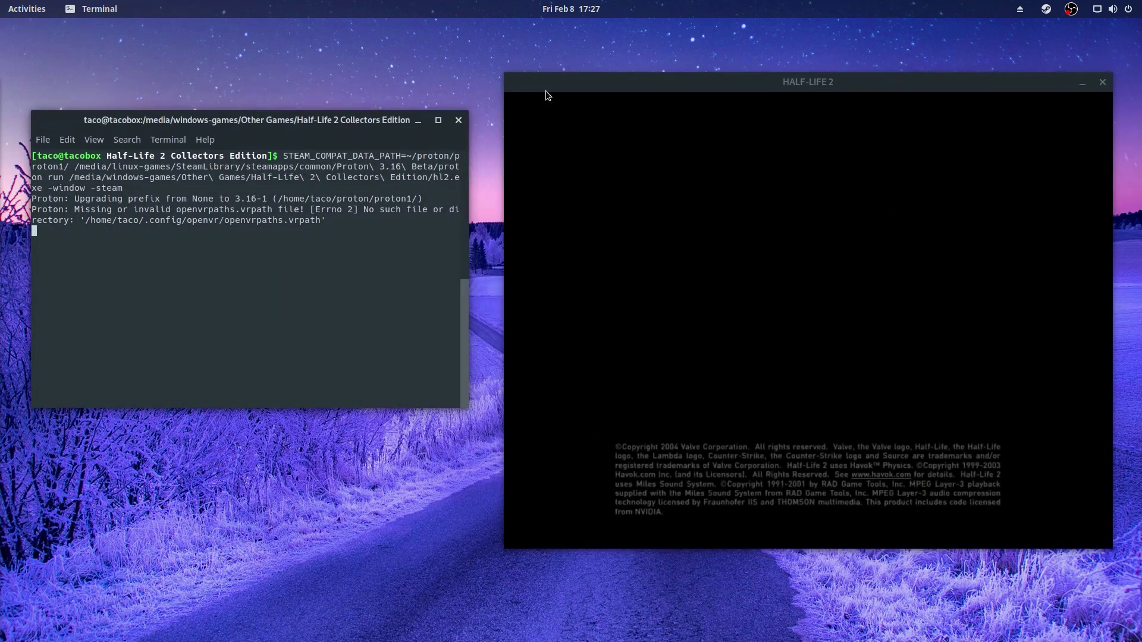